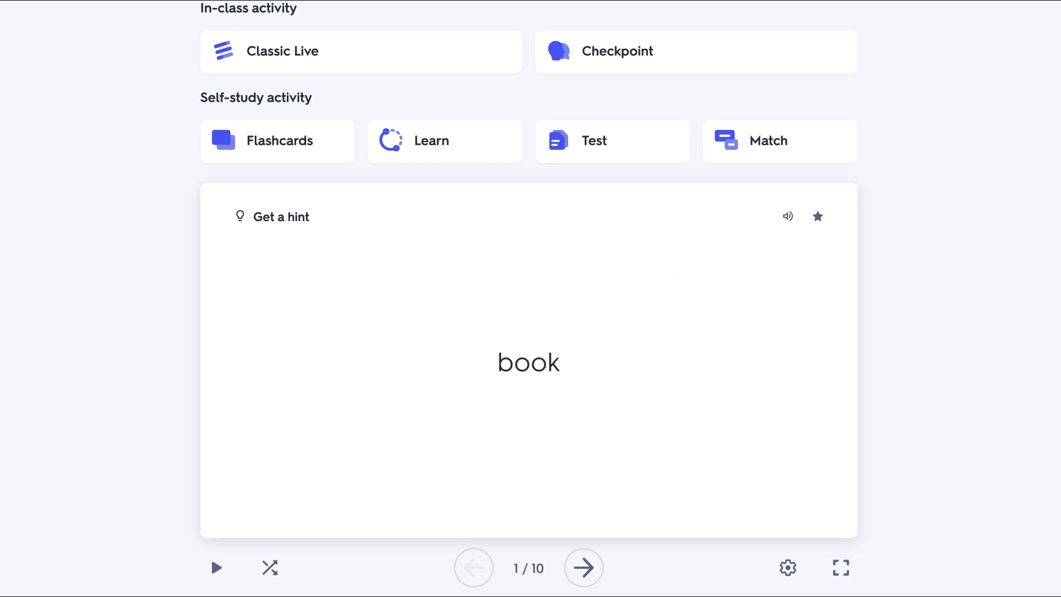
# Scroll the Books study set page down to the creator details and its ten terms.
pyautogui.scroll(-3, 614, 346)
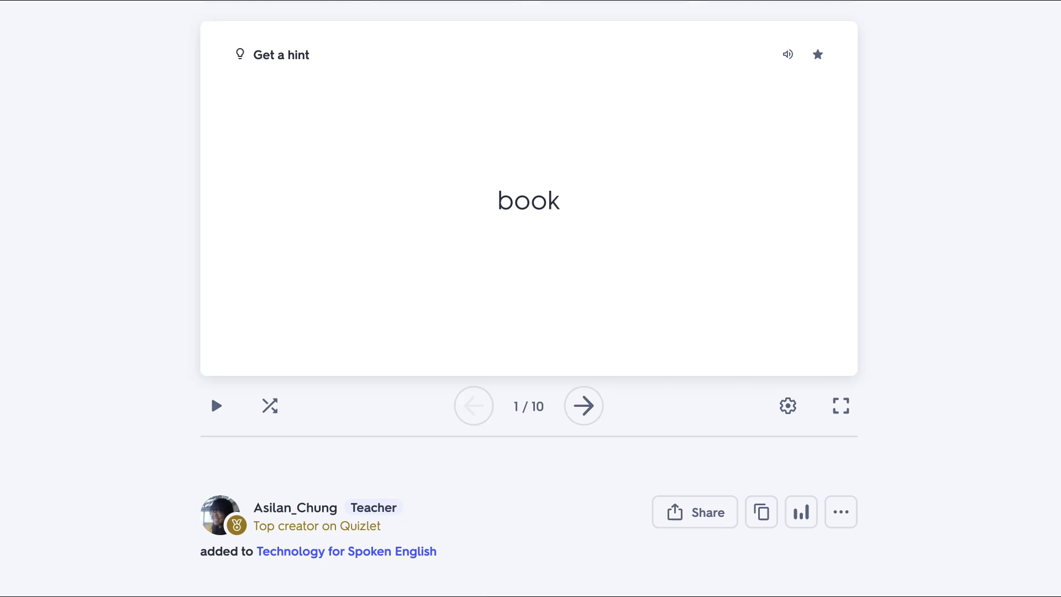
pyautogui.scroll(-4, 600, 332)
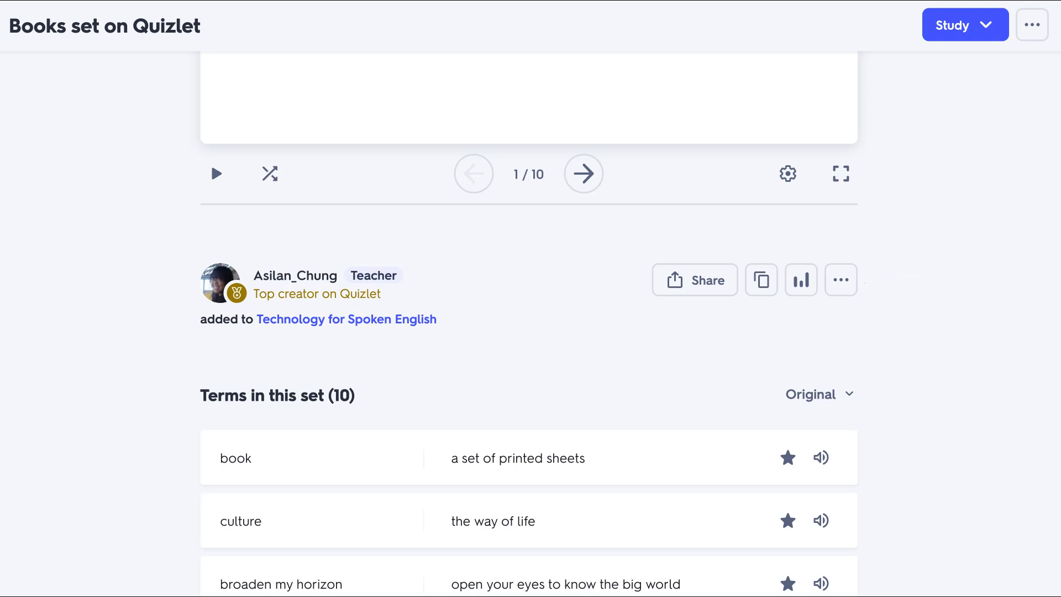
# Open the Books set's '...' options menu listing Print, Combine, Embed and Report.
pyautogui.scroll(-1, 529, 332)
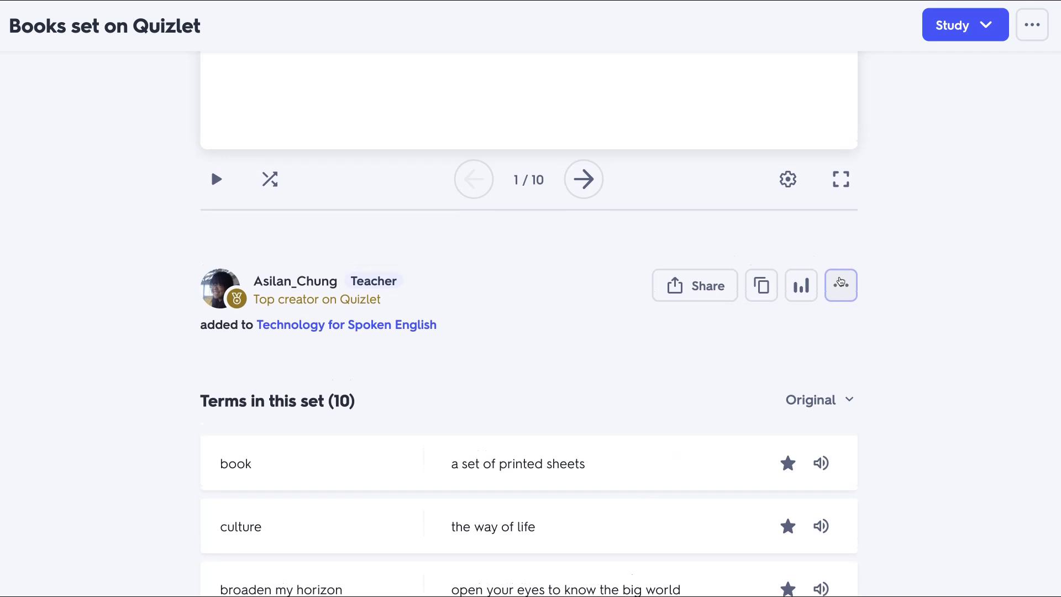
pyautogui.click(840, 281)
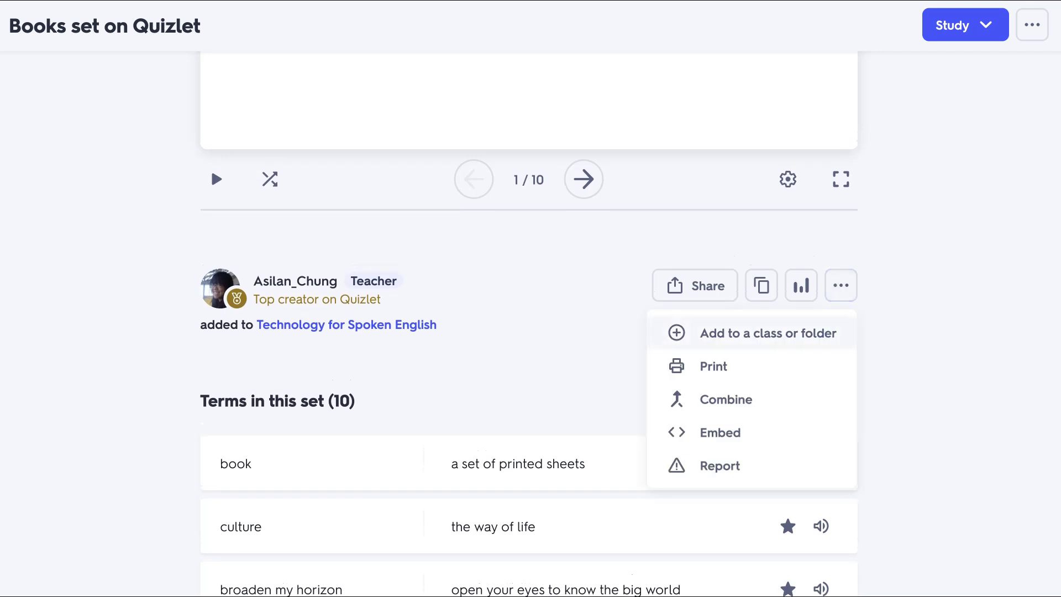
pyautogui.scroll(-1, 840, 285)
pyautogui.click(841, 253)
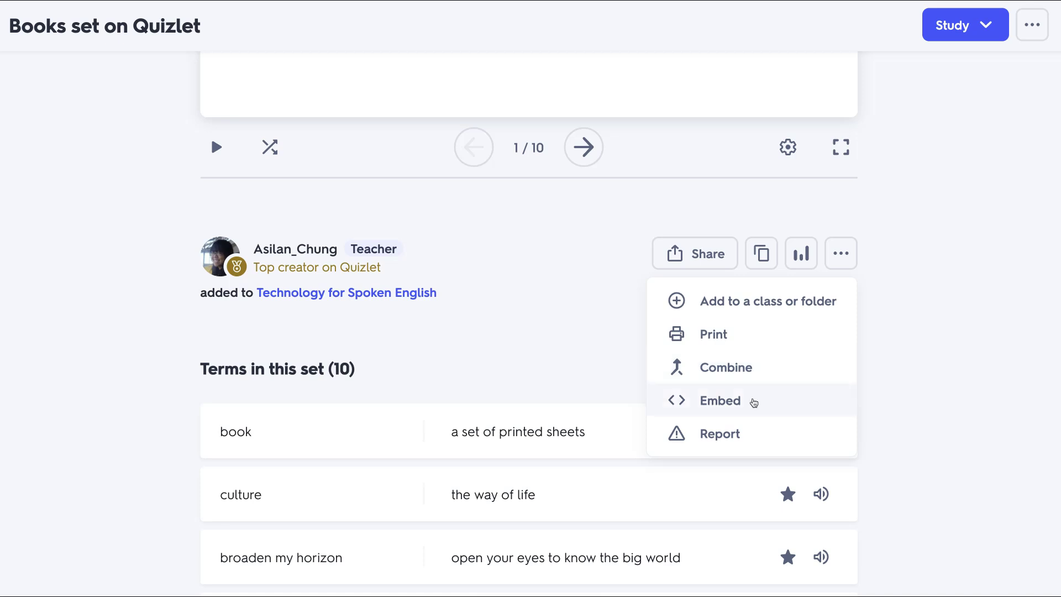
# Copy the Books set's embed HTML with the study mode left on Match.
pyautogui.click(754, 401)
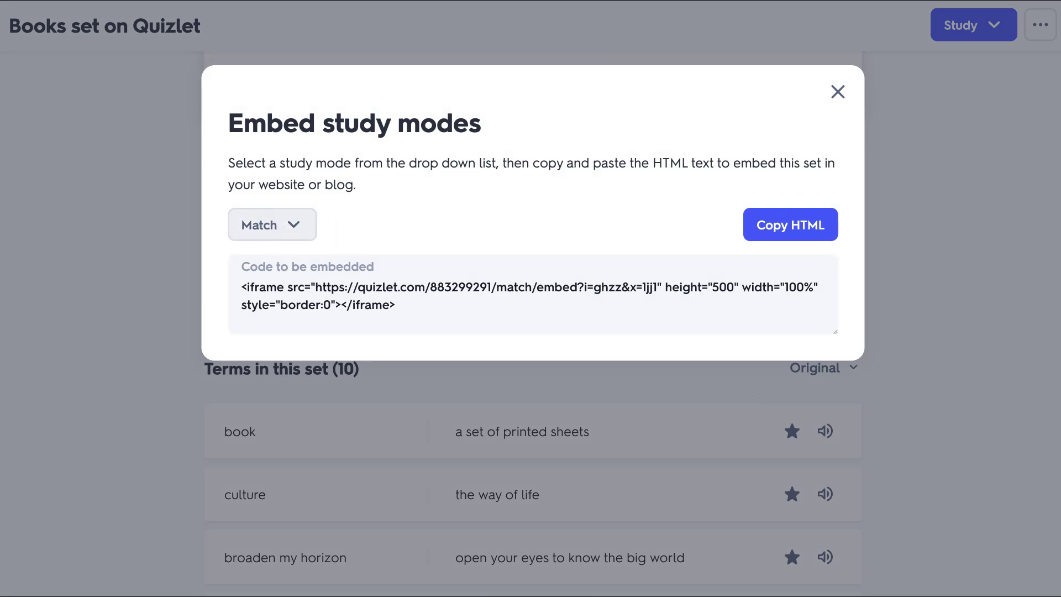
pyautogui.click(272, 225)
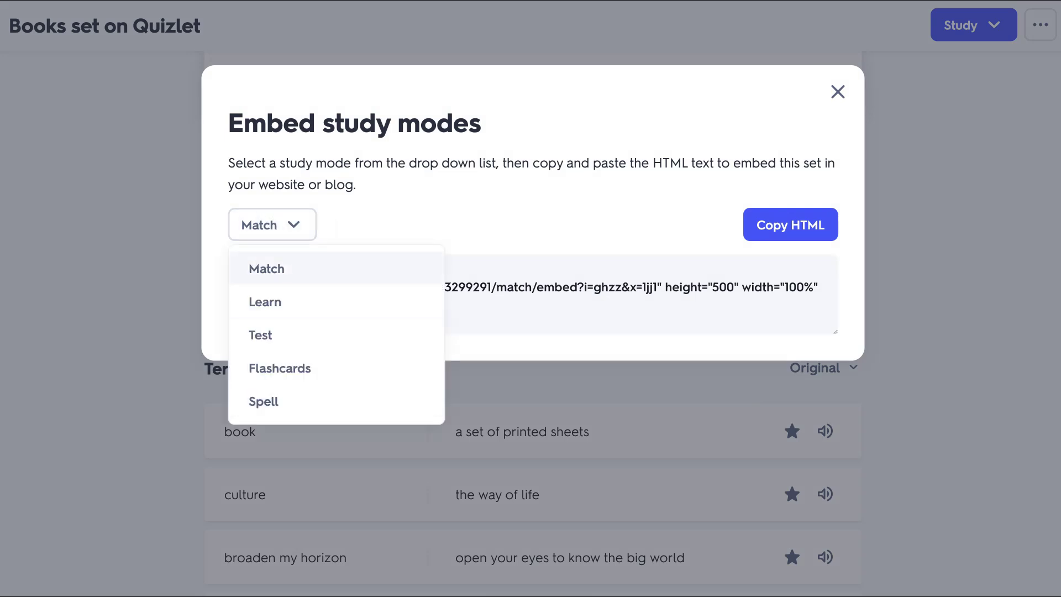
pyautogui.press('Return')
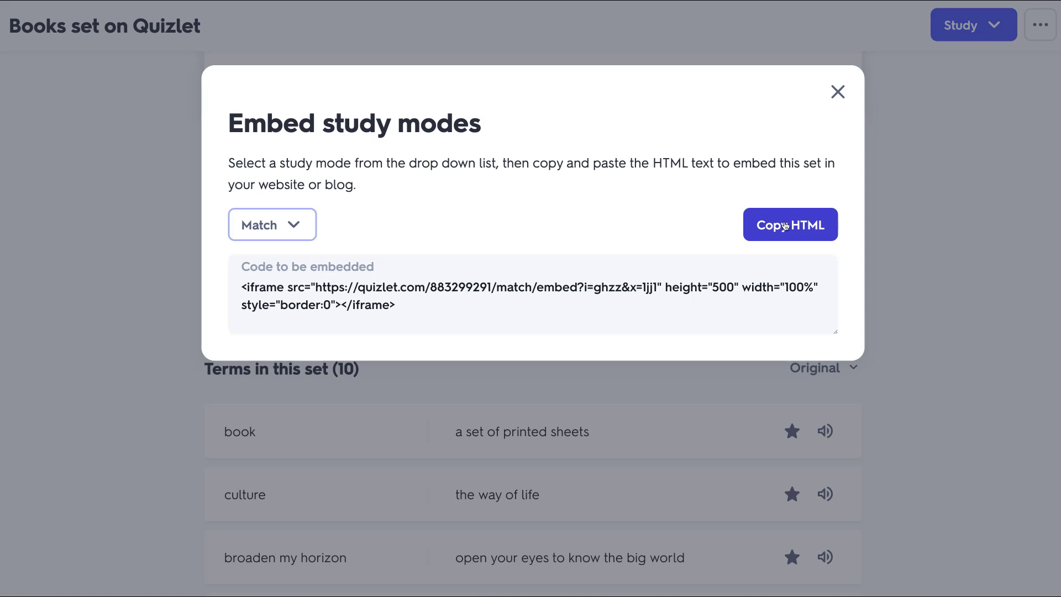
pyautogui.click(785, 226)
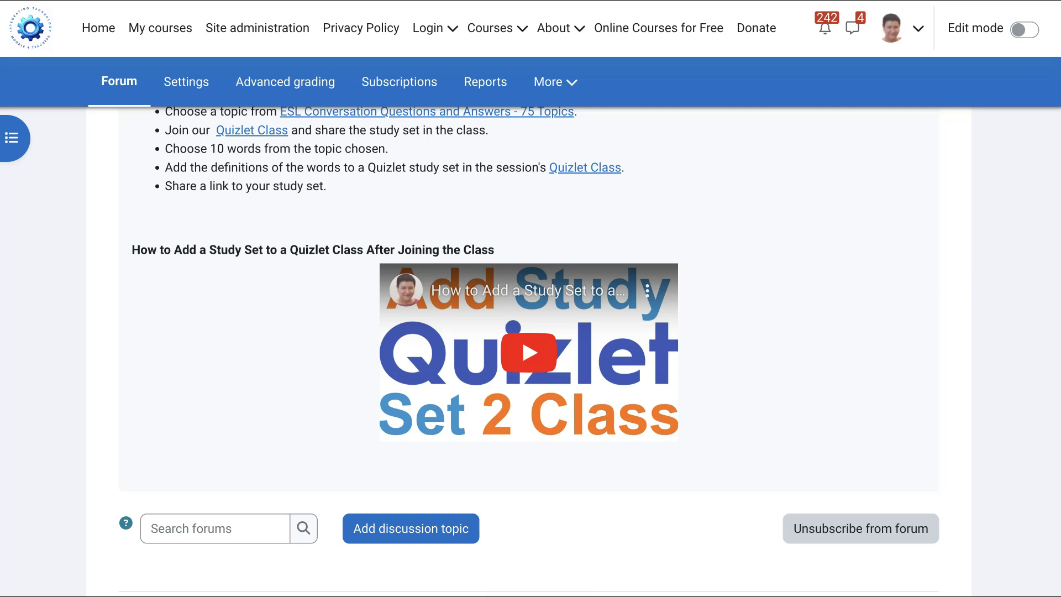
# Scroll the course forum page and choose Add discussion topic.
pyautogui.scroll(-1, 530, 346)
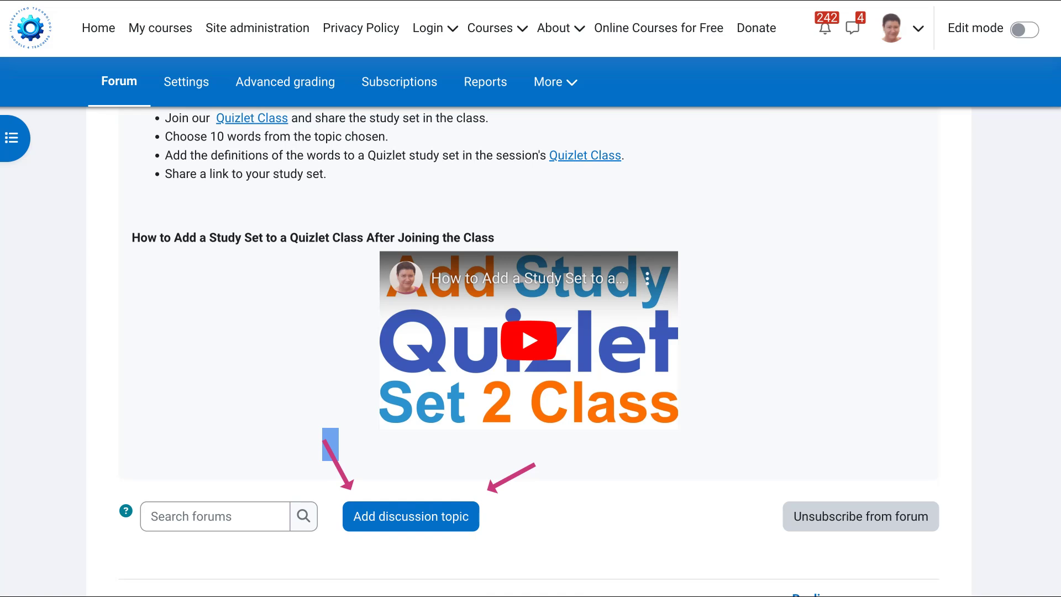
pyautogui.click(437, 517)
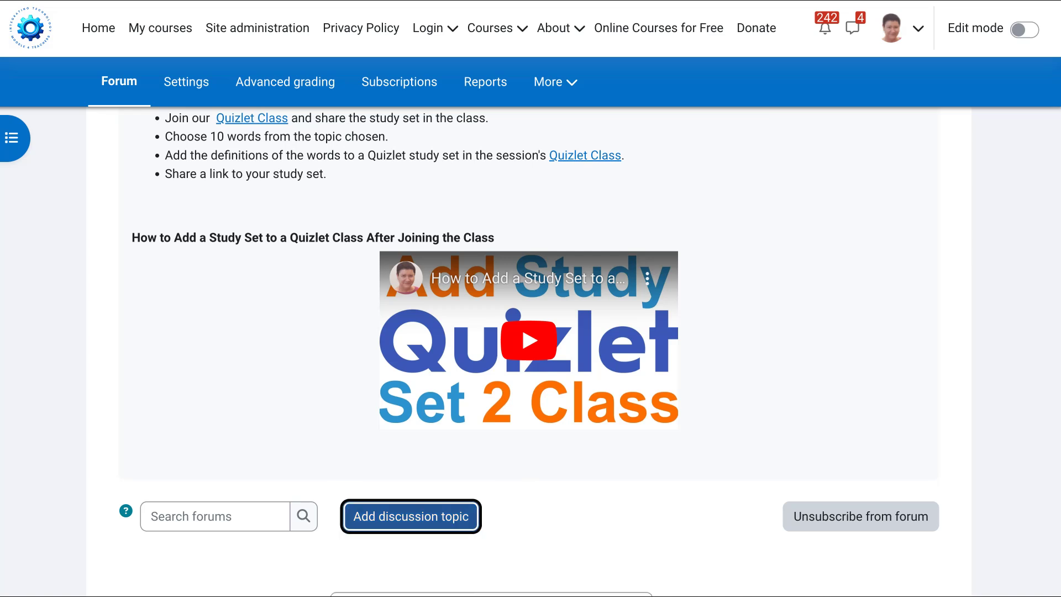
# Open the new topic form and scroll to its empty Subject and Message fields.
pyautogui.click(438, 518)
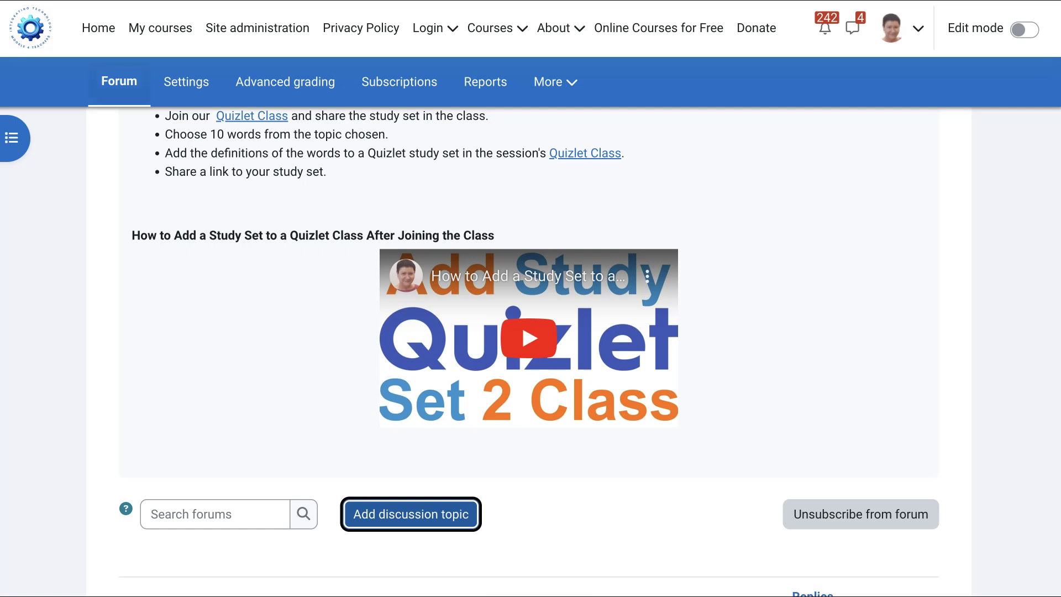
pyautogui.scroll(-5, 585, 331)
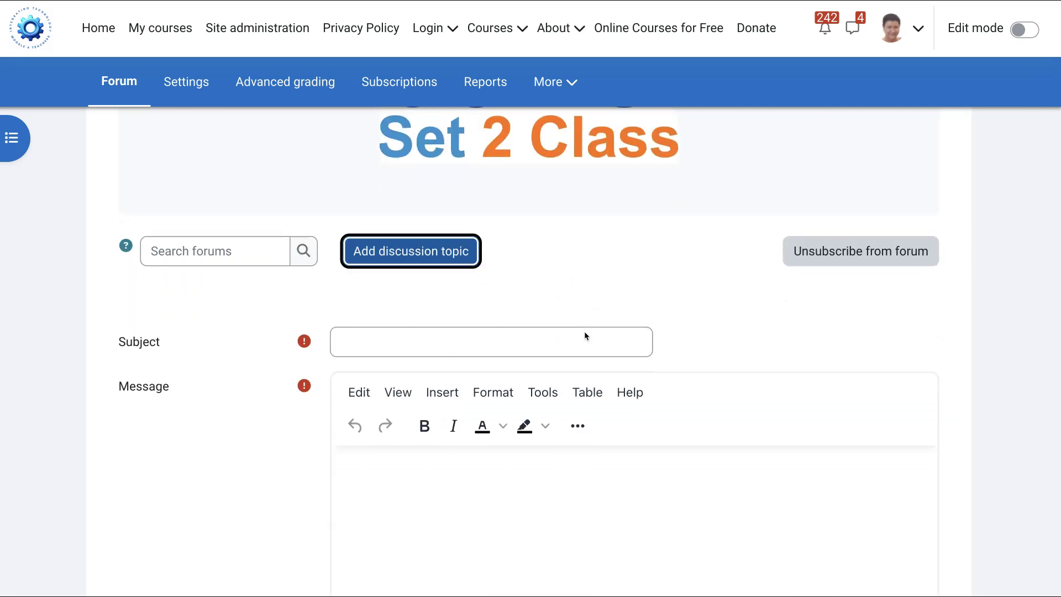
pyautogui.scroll(-2, 585, 331)
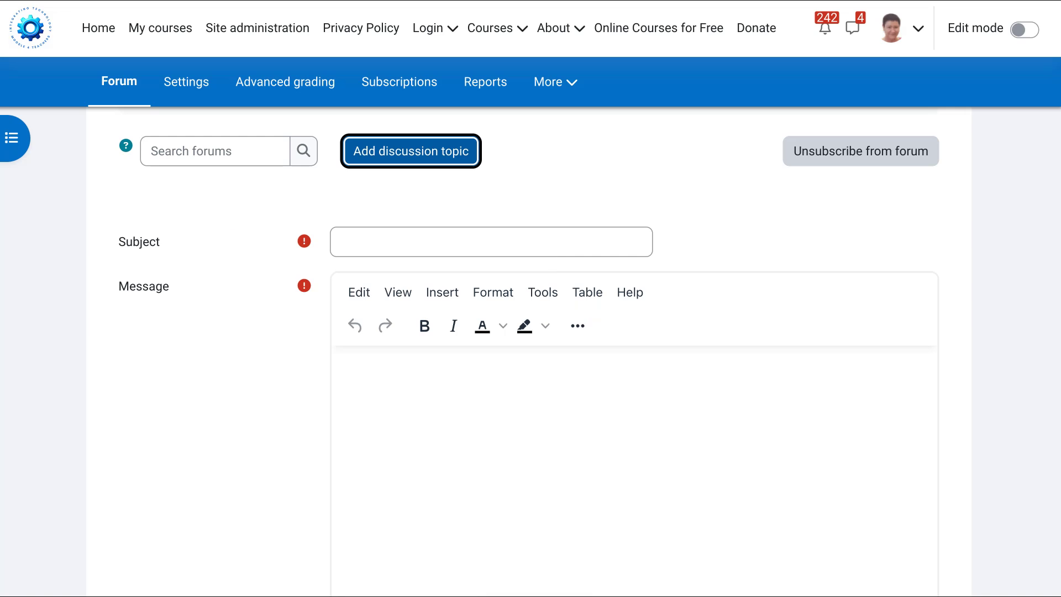
# Enter 'Embed a Quizlet Study Set' as the topic subject, fixing typos along the way.
pyautogui.click(491, 242)
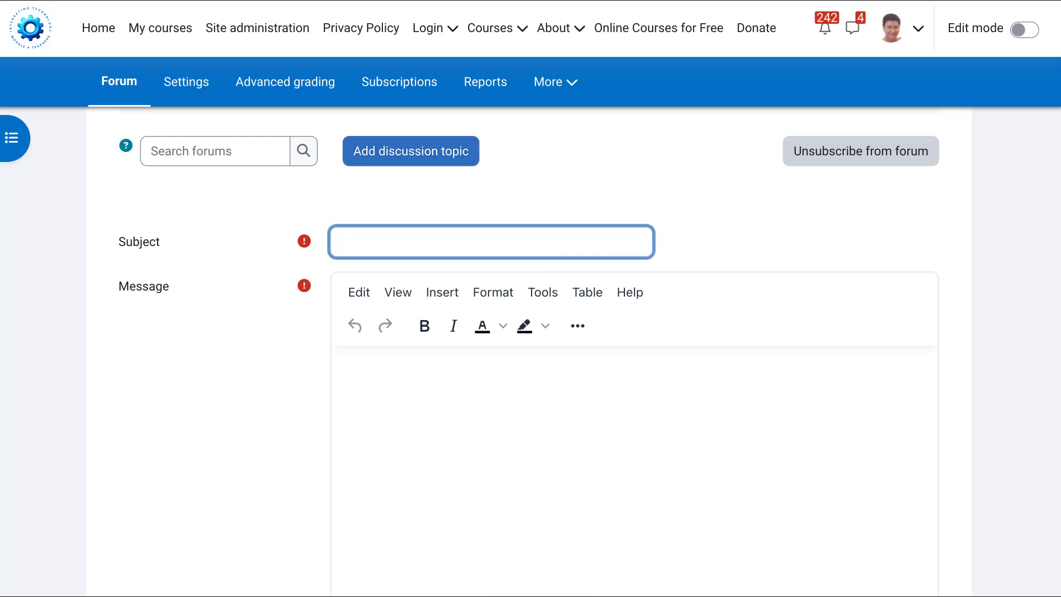
pyautogui.write('Embed')
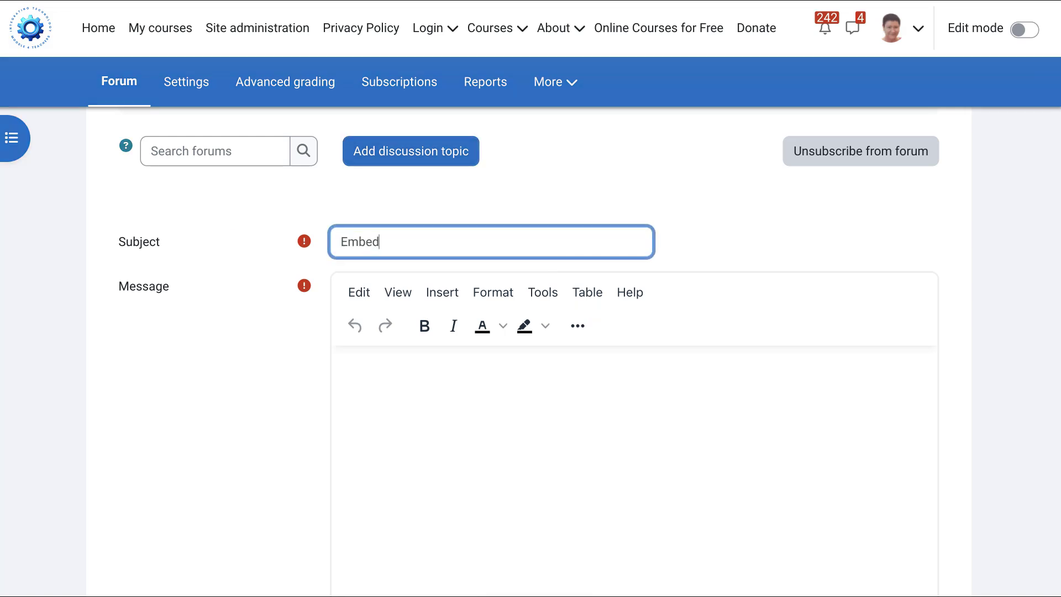
pyautogui.write(' Q')
pyautogui.press('BackSpace')
pyautogui.write('uizlet')
pyautogui.click(384, 241)
pyautogui.write('a ')
pyautogui.write('Study')
pyautogui.press('BackSpace')
pyautogui.press('BackSpace')
pyautogui.press('BackSpace')
pyautogui.press('BackSpace')
pyautogui.press('BackSpace')
pyautogui.press('BackSpace')
pyautogui.write('Study Set')
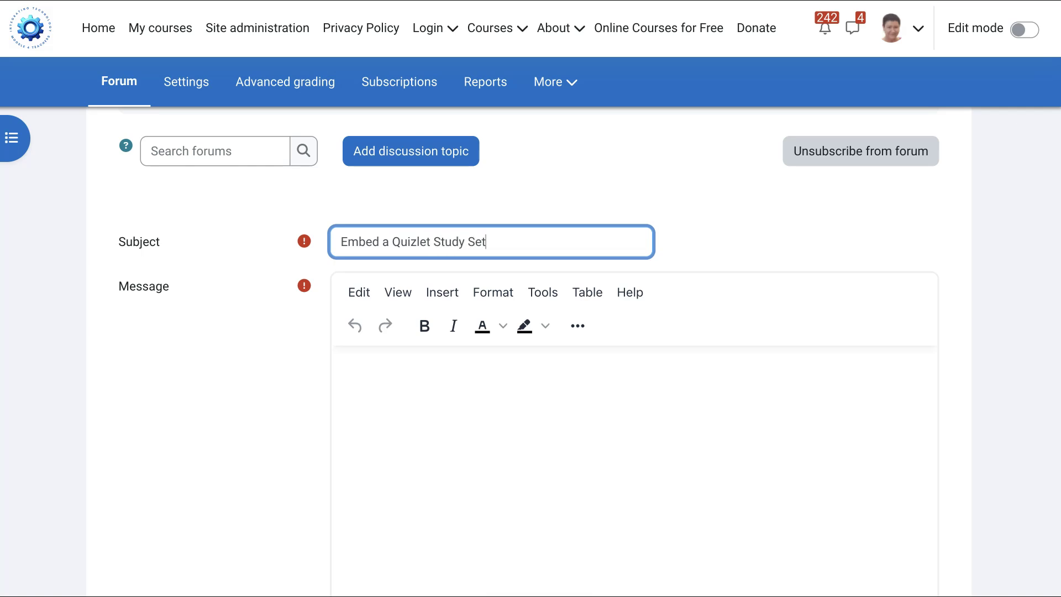
pyautogui.scroll(-2, 528, 354)
# Paste the copied Quizlet Match iframe code into the message's Source code view.
pyautogui.click(543, 216)
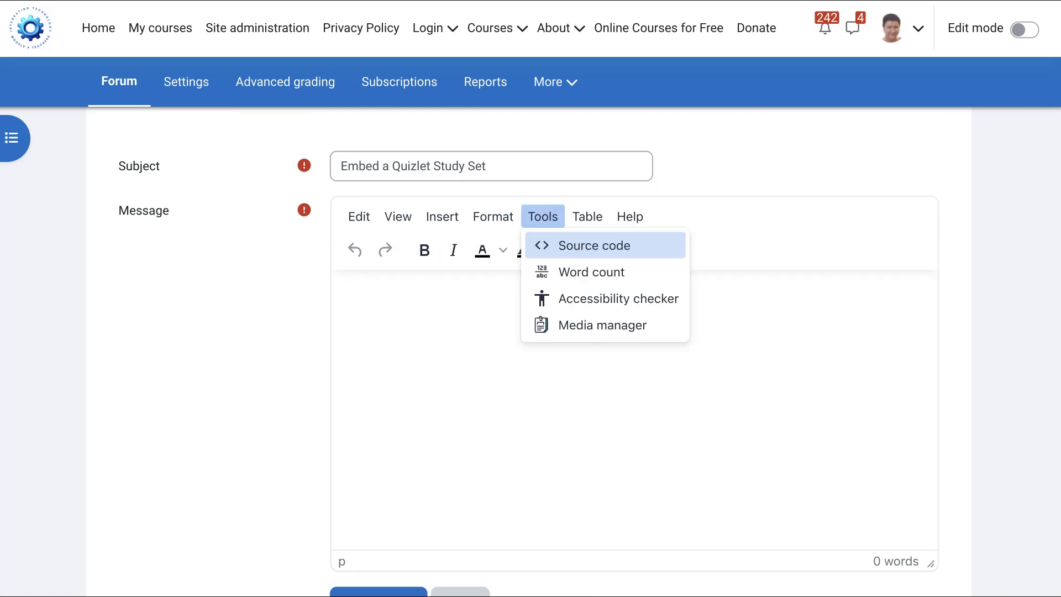
pyautogui.click(571, 248)
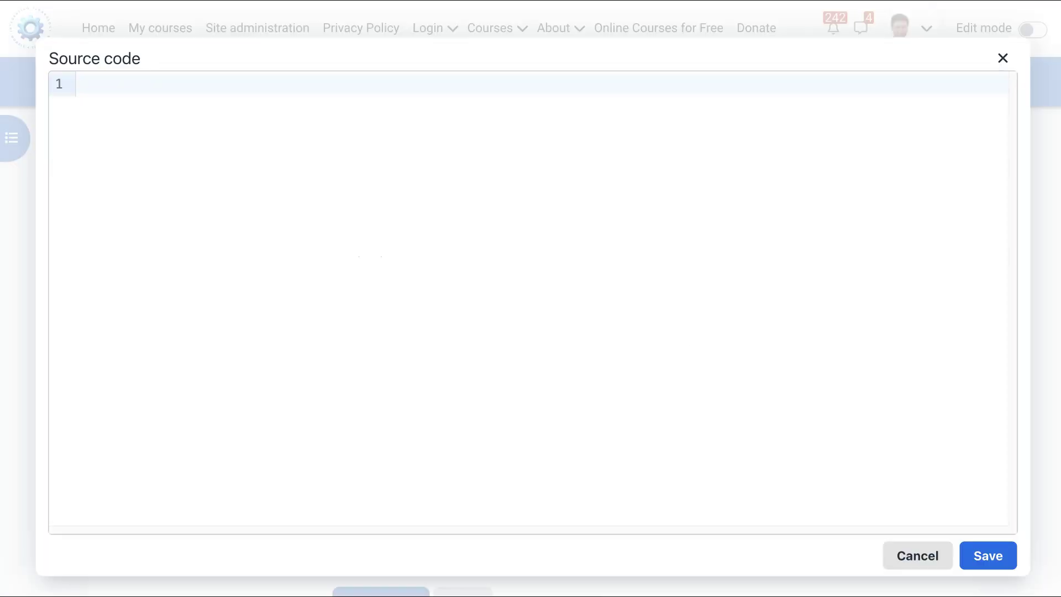
pyautogui.click(142, 86)
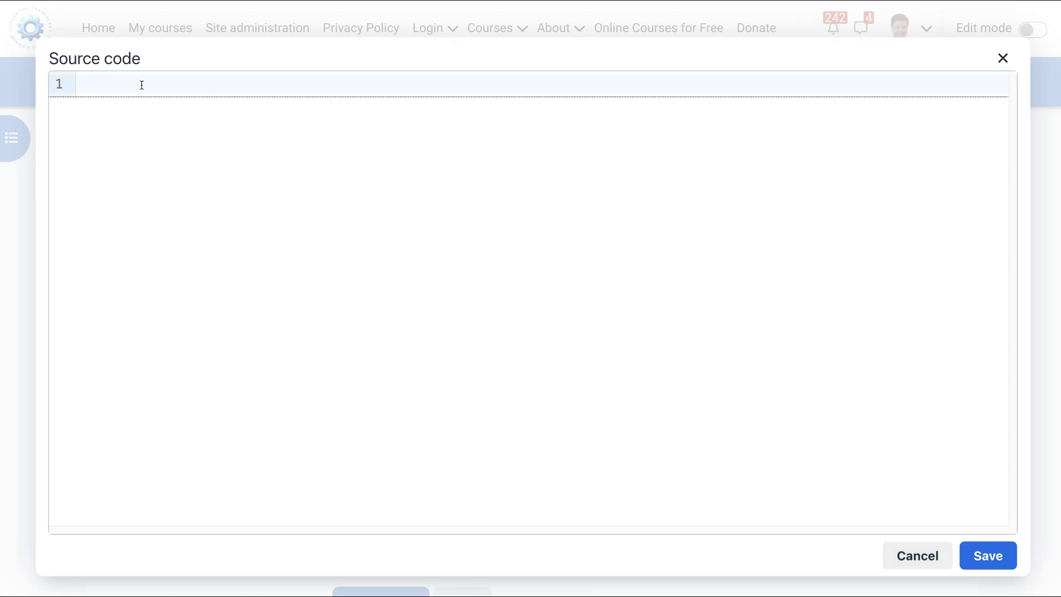
pyautogui.hotkey('ctrl', 'v')
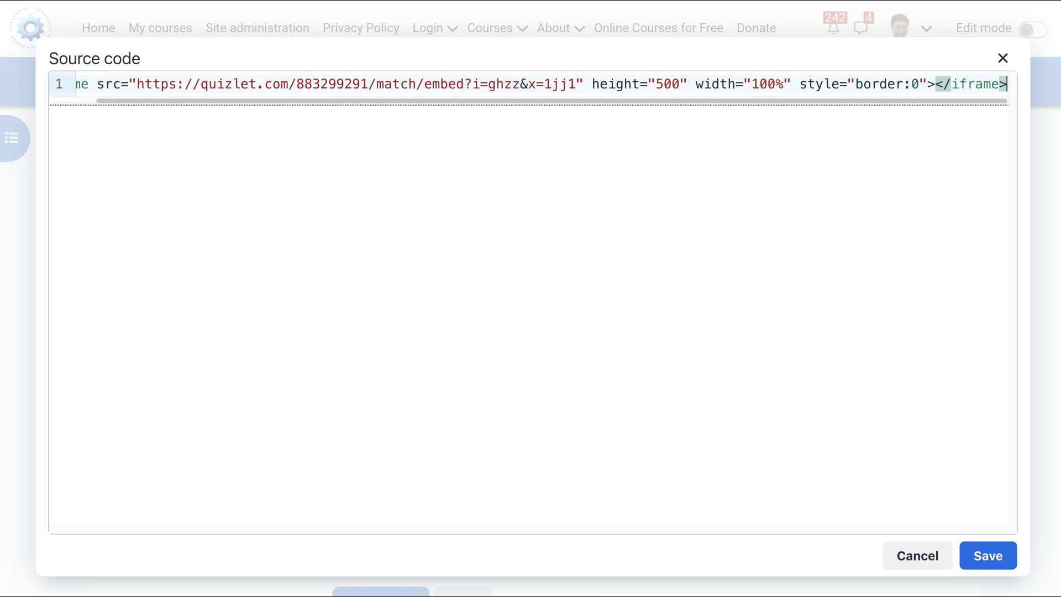
# Save the source code so the message shows the embedded Quizlet Match game.
pyautogui.click(987, 557)
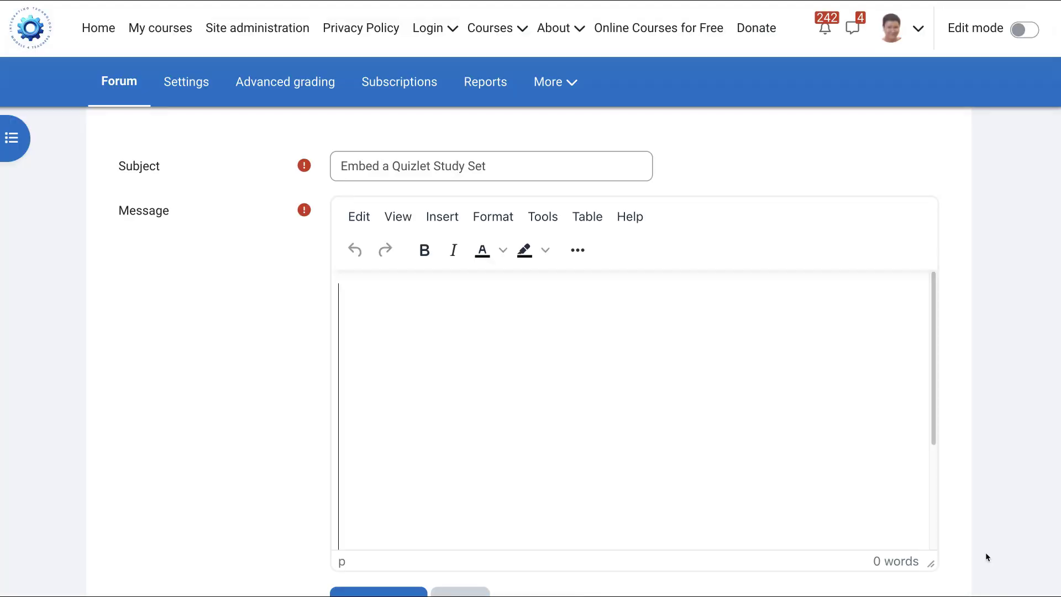
pyautogui.scroll(-5, 630, 409)
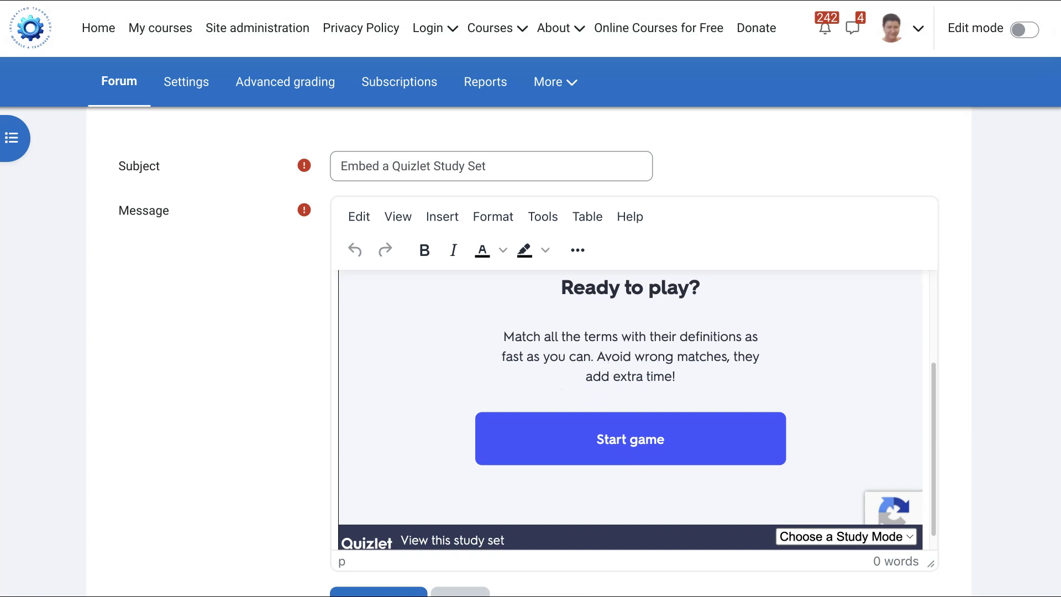
pyautogui.scroll(-1, 562, 388)
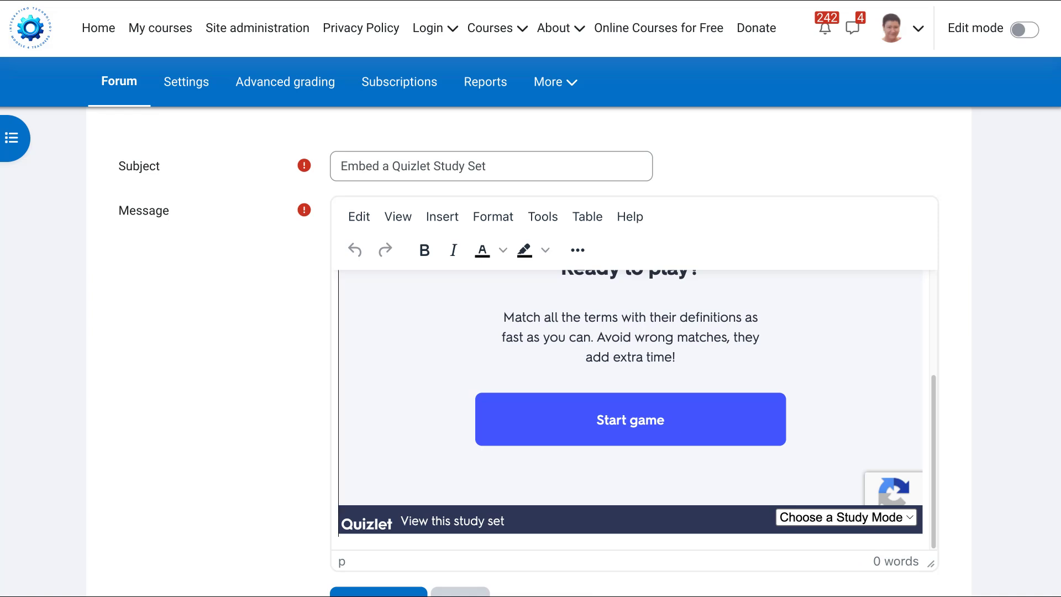
# Keep the embed's study mode on Match and post the discussion to the forum.
pyautogui.click(846, 517)
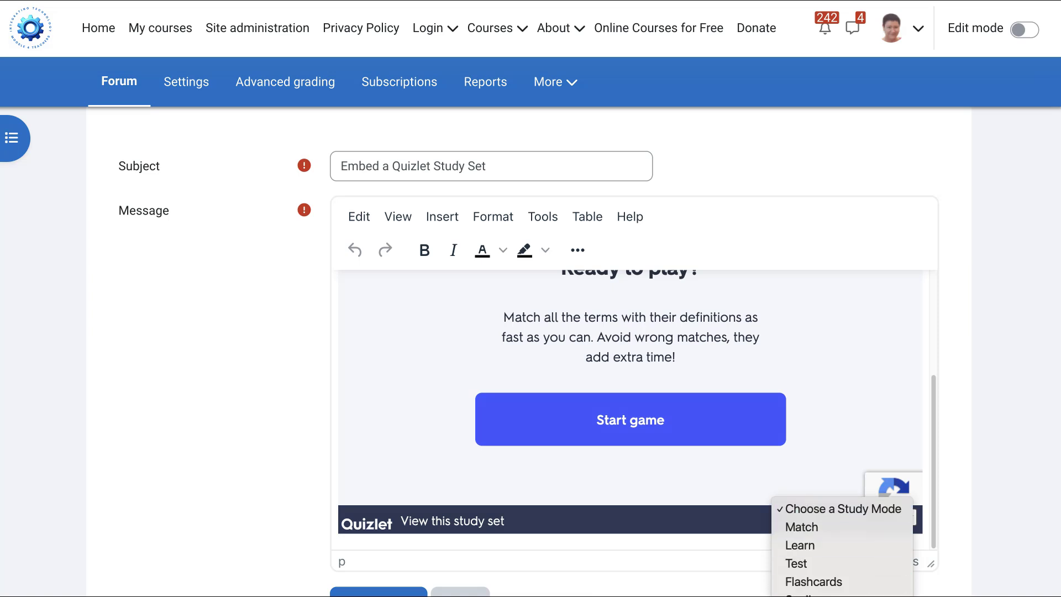
pyautogui.press('Escape')
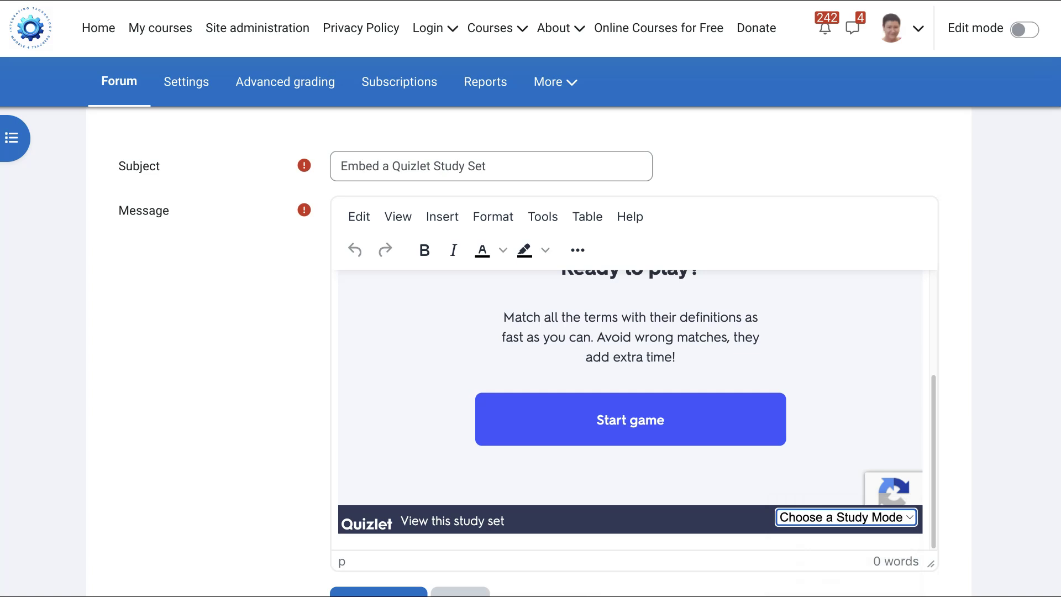
pyautogui.scroll(-3, 631, 359)
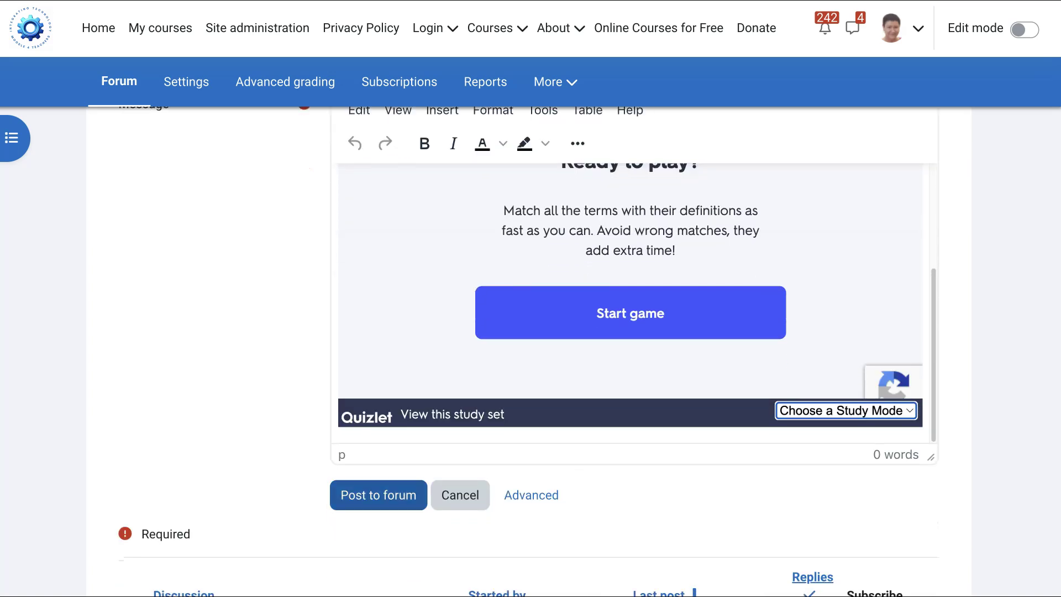
pyautogui.click(399, 496)
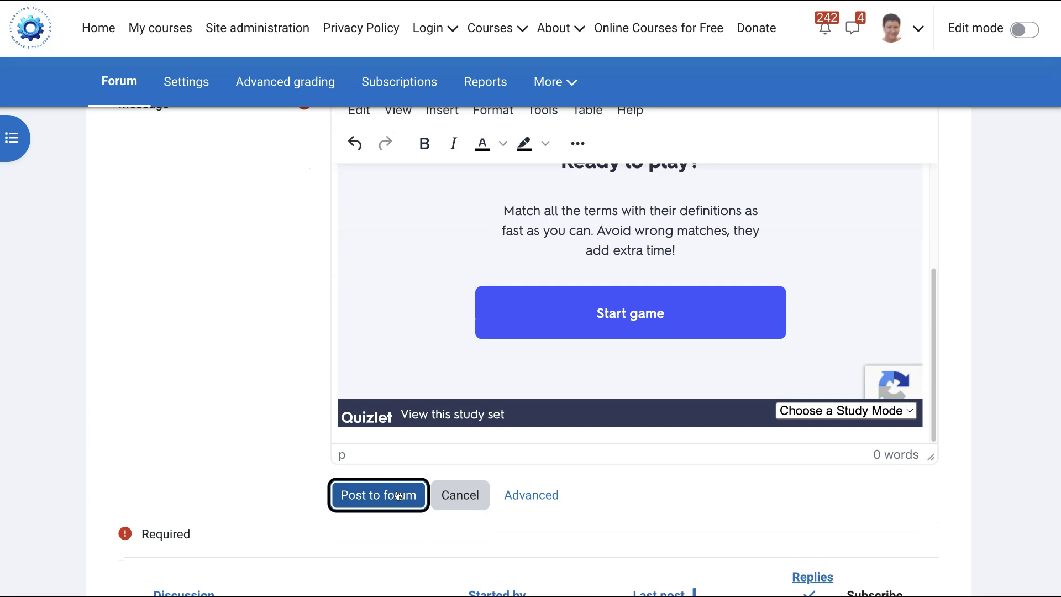
# Scroll the published discussion down to the embedded Quizlet Match game.
pyautogui.scroll(-8, 416, 444)
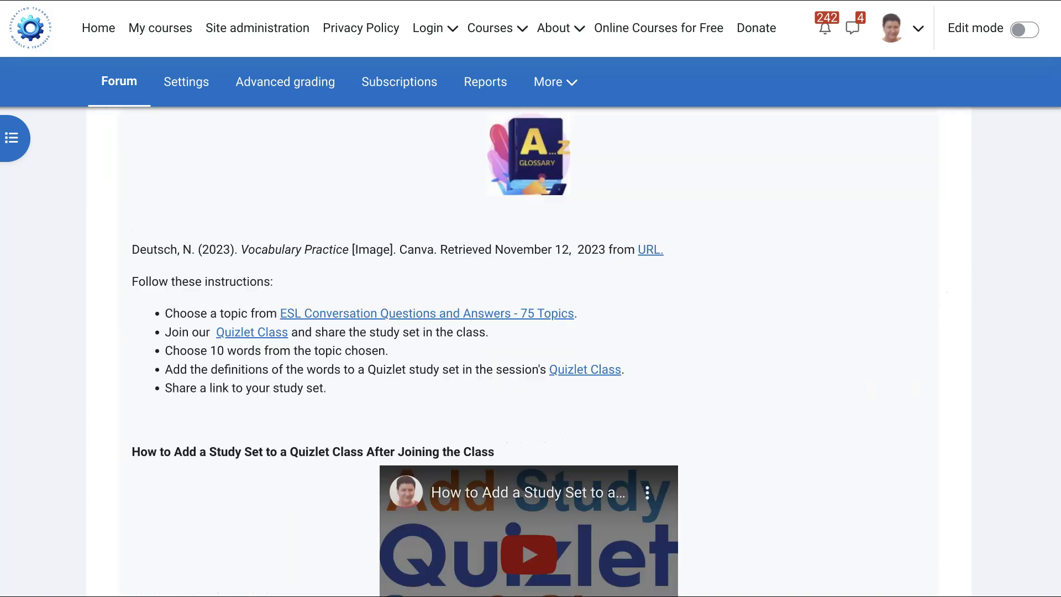
pyautogui.scroll(2, 415, 442)
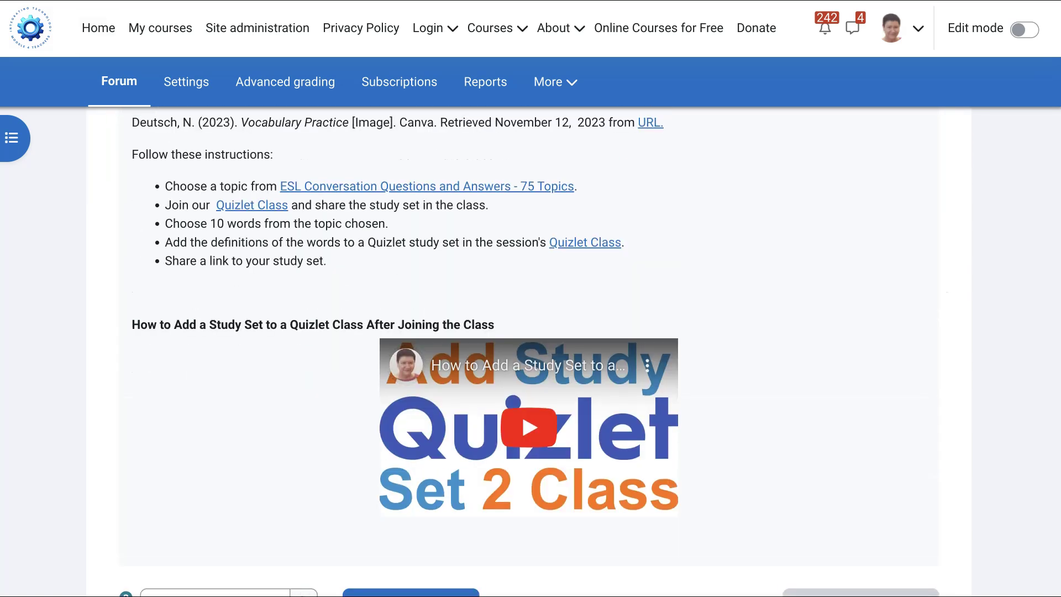
pyautogui.scroll(-10, 782, 360)
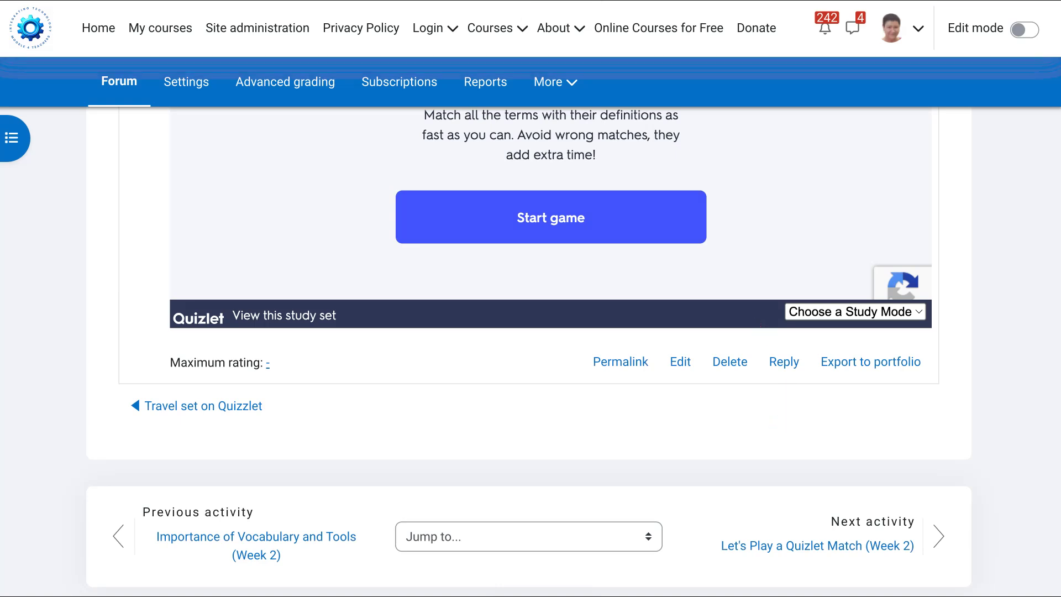
# Open the inline quick reply box under the post, dismissing a stray context menu.
pyautogui.click(784, 361)
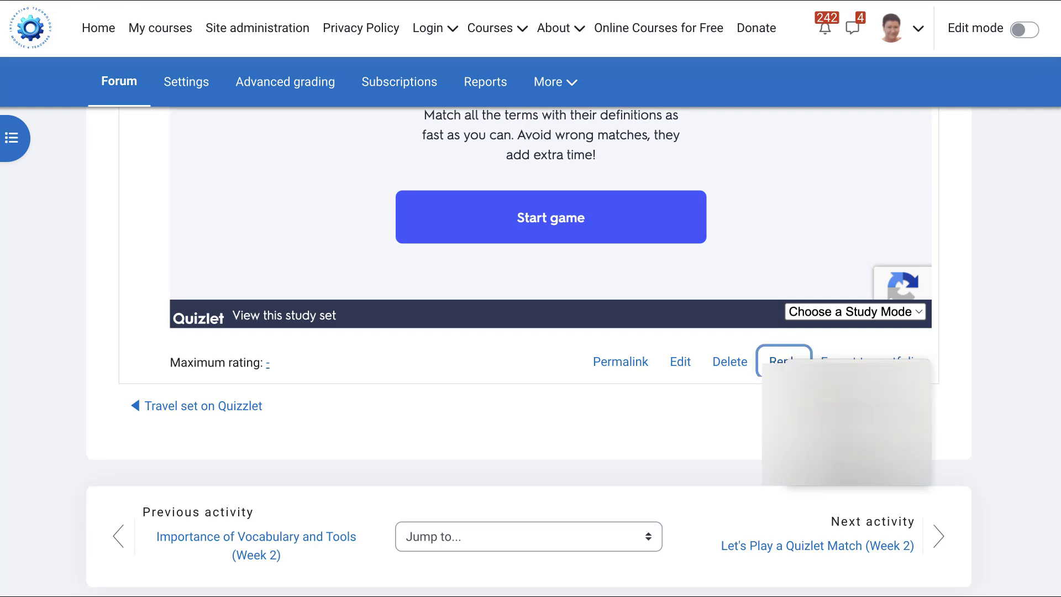
pyautogui.rightClick(618, 385)
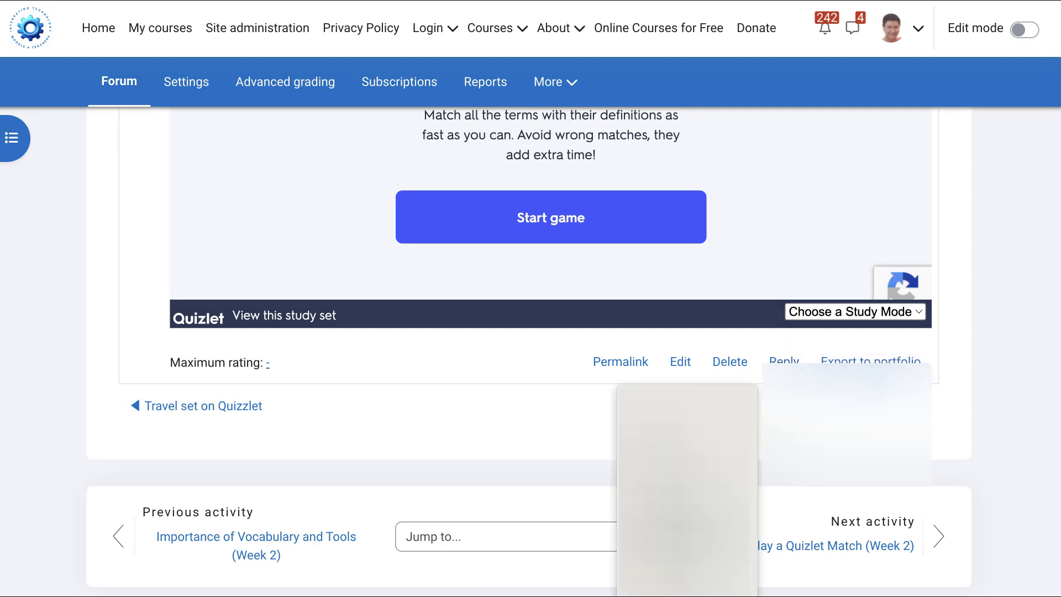
pyautogui.press('Escape')
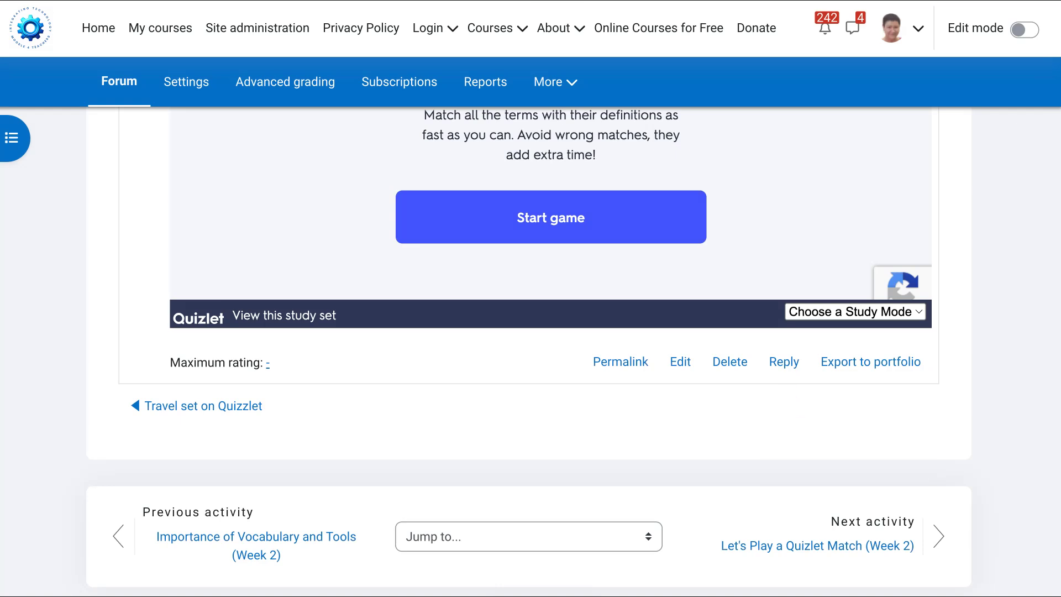
pyautogui.click(784, 362)
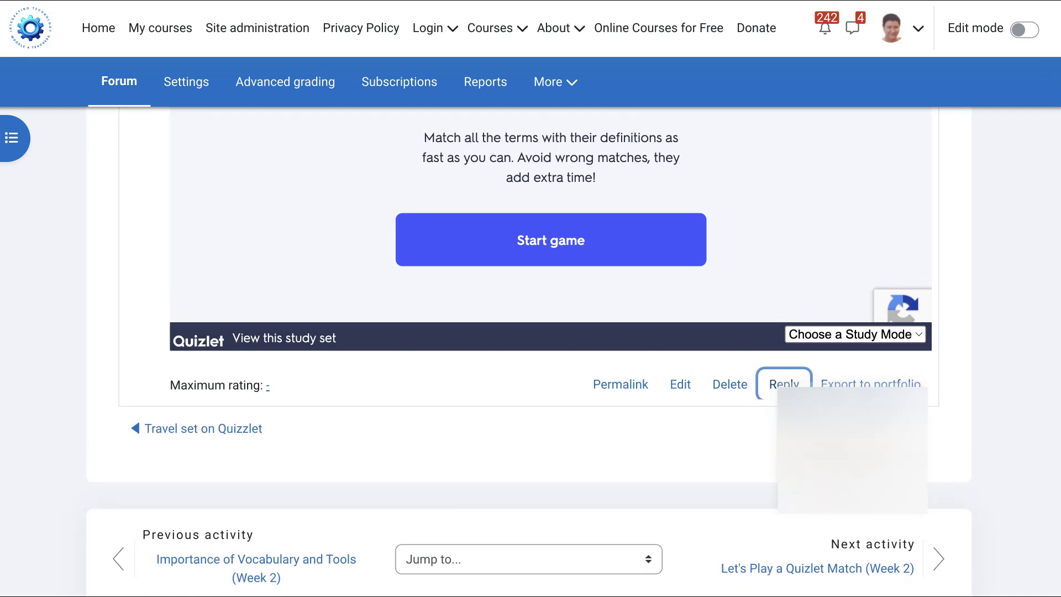
pyautogui.click(784, 384)
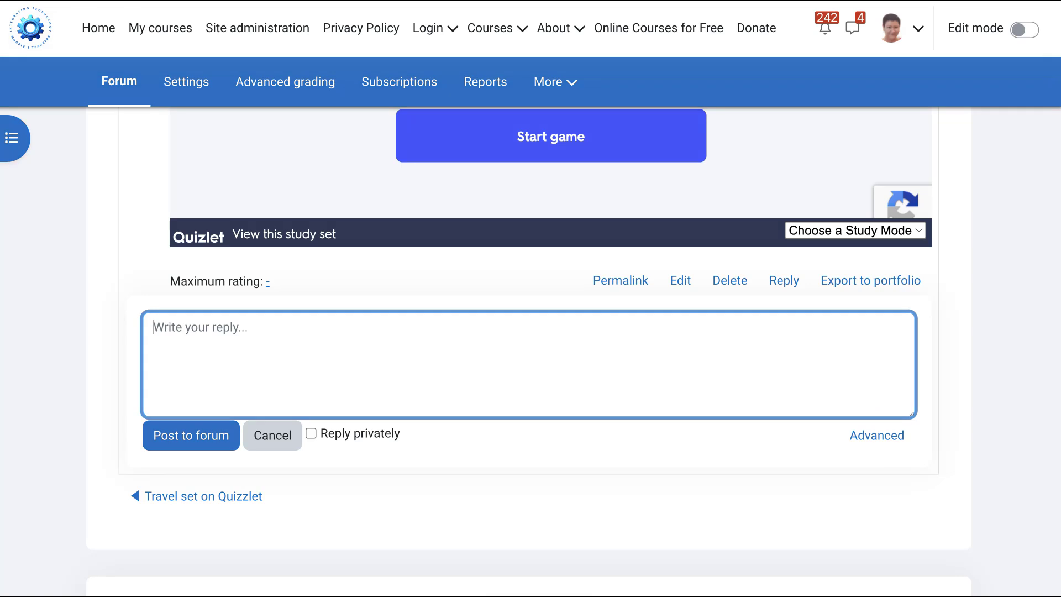
# Expand the inline reply into the full form titled 'Re: Embed a Quizlet Study Set'.
pyautogui.click(873, 437)
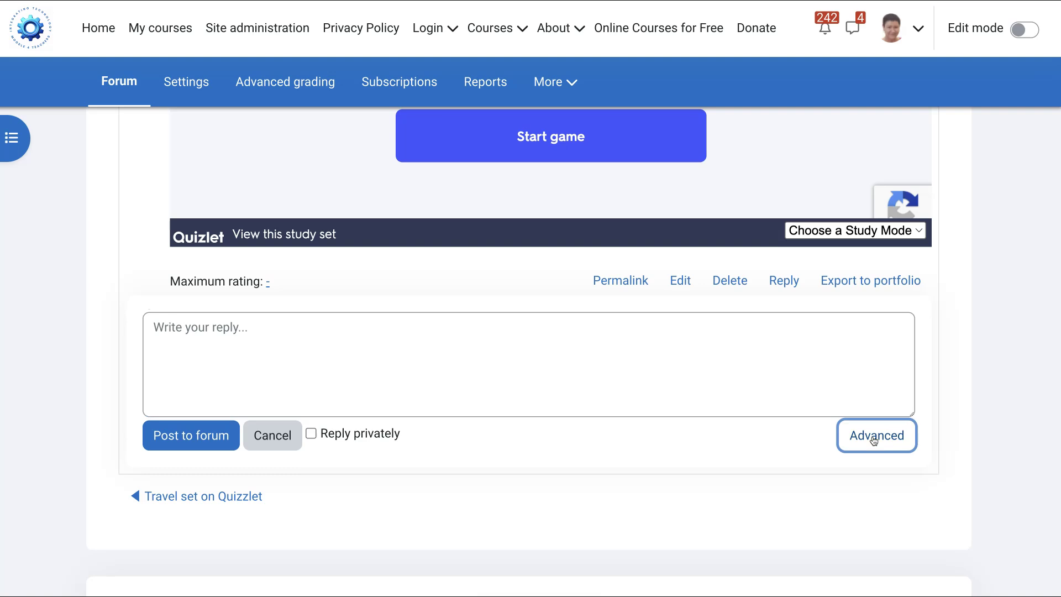
pyautogui.scroll(2, 632, 588)
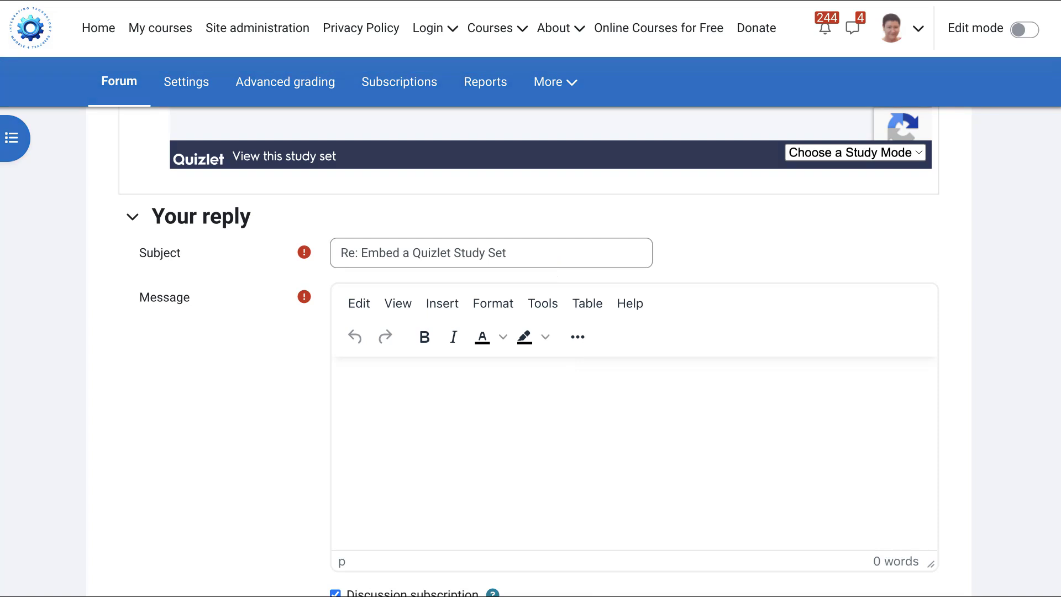
# Paste the Quizlet Books Match iframe code into the reply's source code view and save it.
pyautogui.click(543, 303)
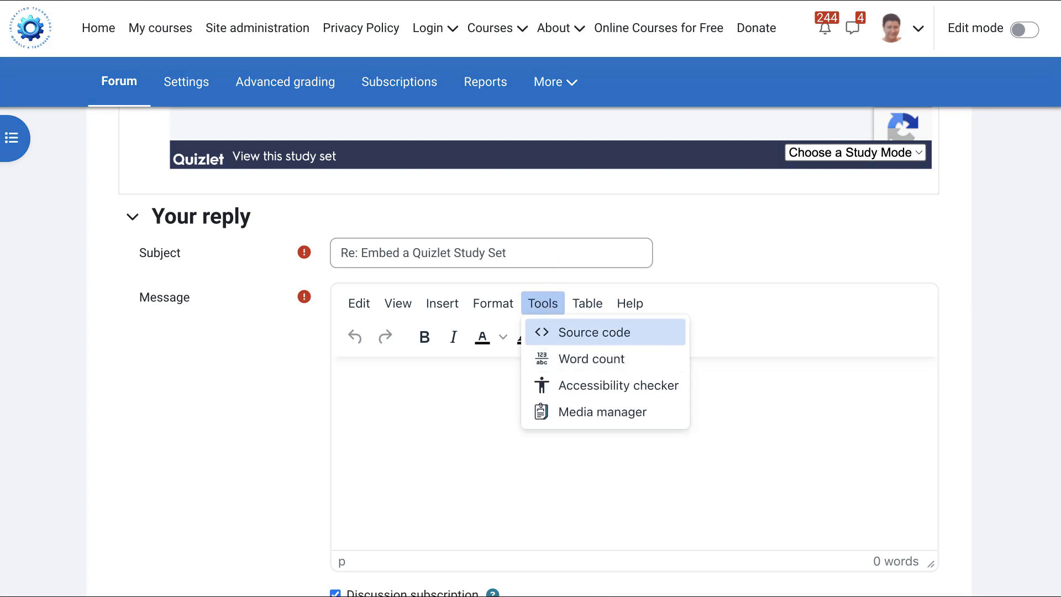
pyautogui.click(575, 331)
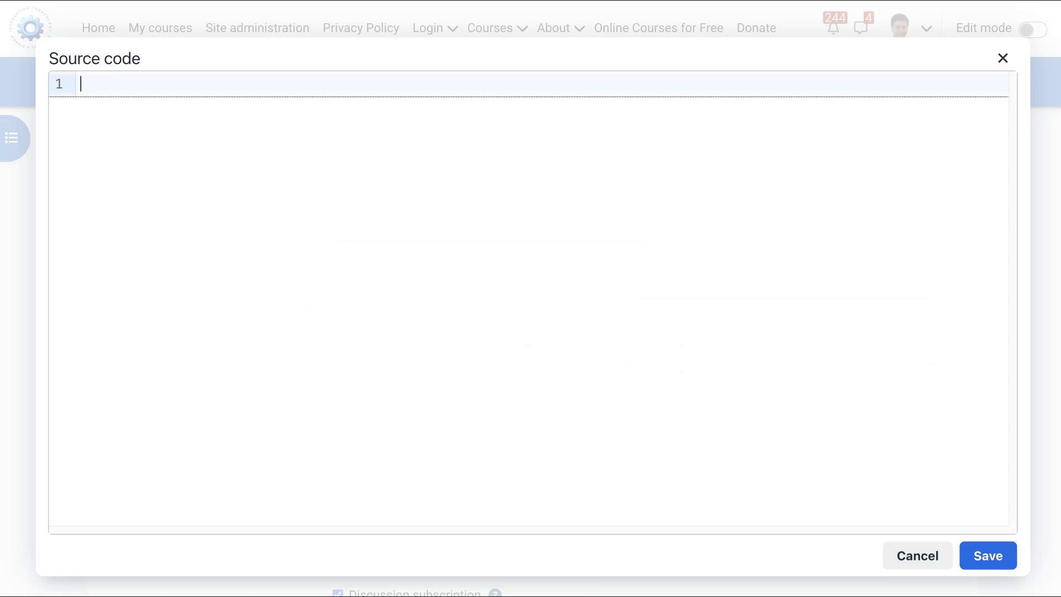
pyautogui.write('<iframe src="https://quizlet.com/883299291/match/embed?i=ghzz&x=1jj1" height="500" width="100%" style="border:0"></iframe>')
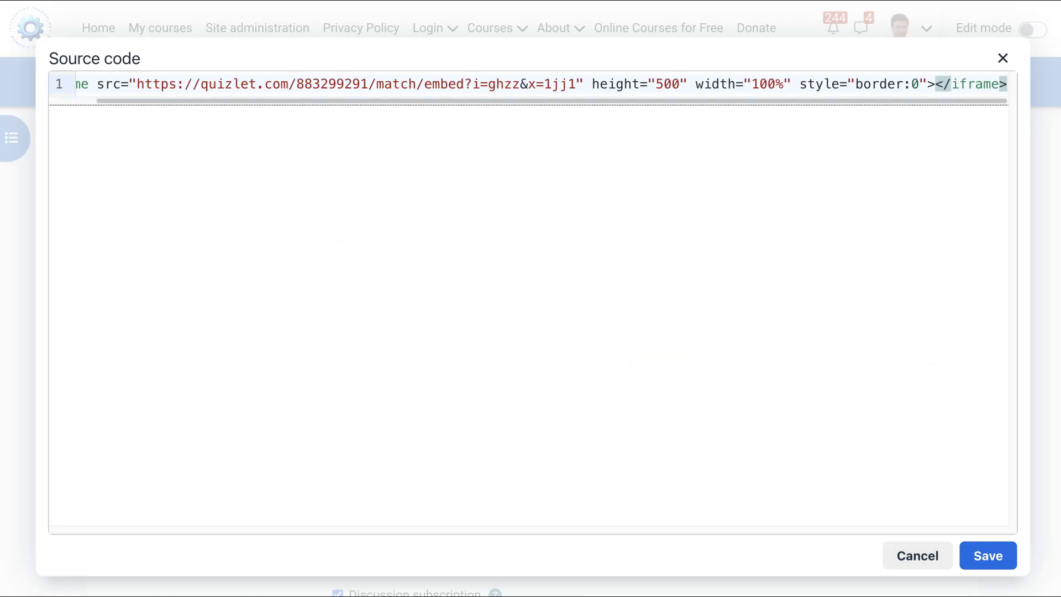
pyautogui.click(989, 555)
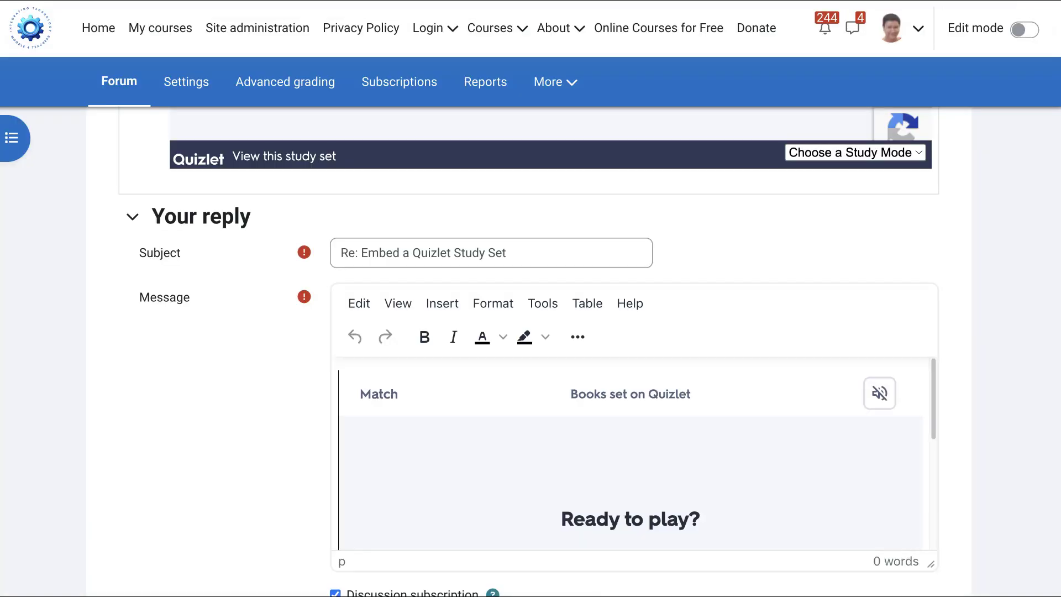
pyautogui.scroll(-10, 630, 453)
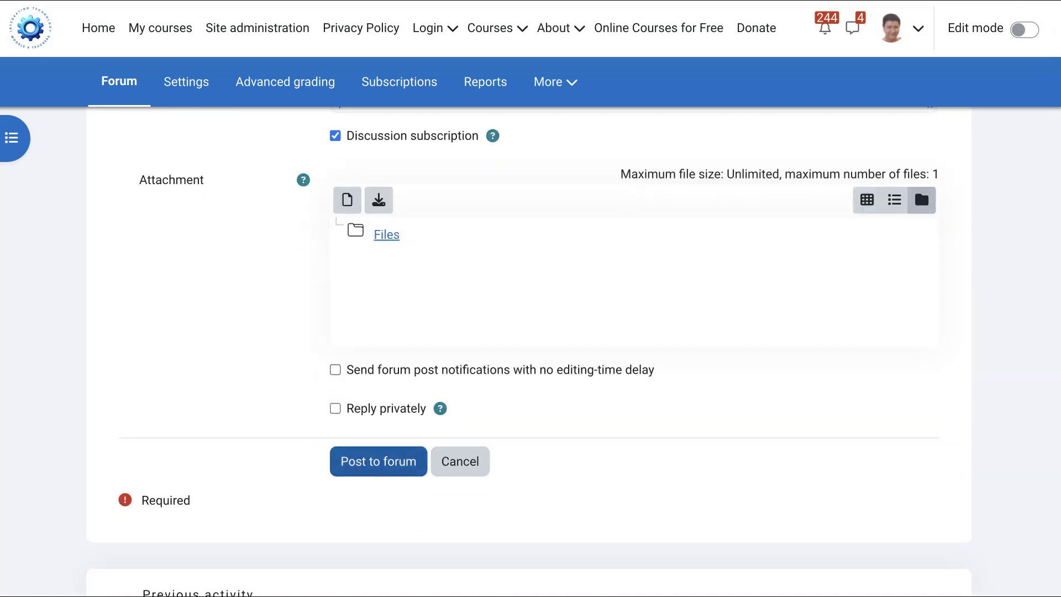
# Post the reply and scroll the discussion to check the embedded Quizlet Match game.
pyautogui.click(379, 461)
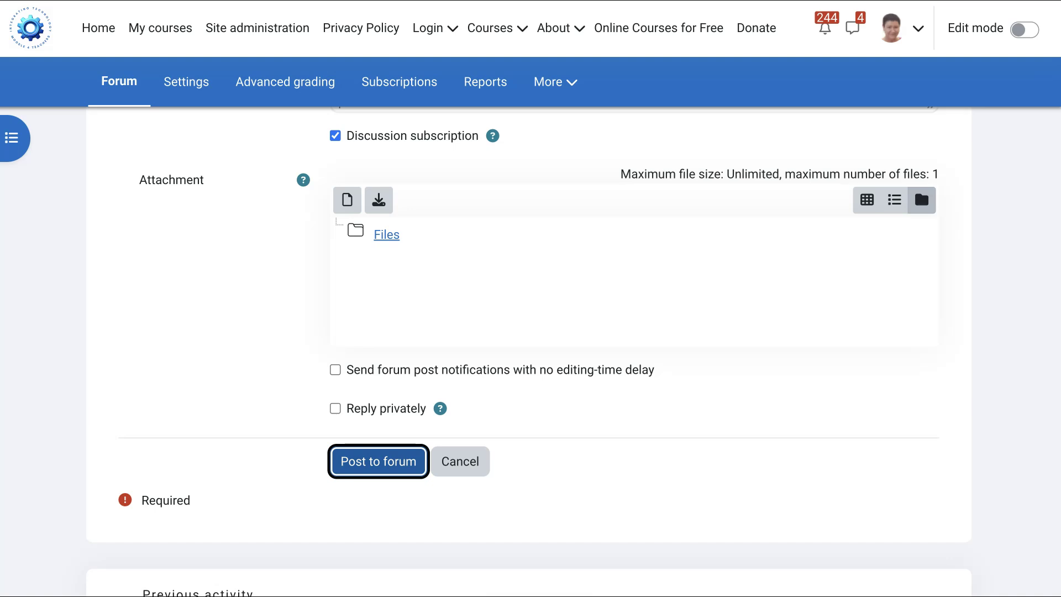
pyautogui.scroll(-3, 465, 261)
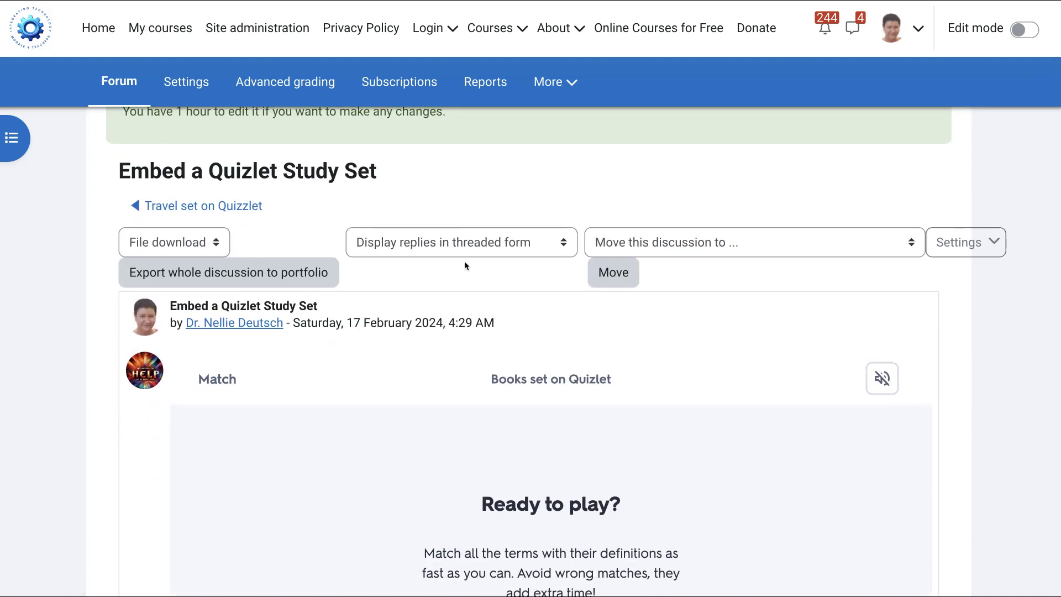
pyautogui.scroll(-3, 464, 264)
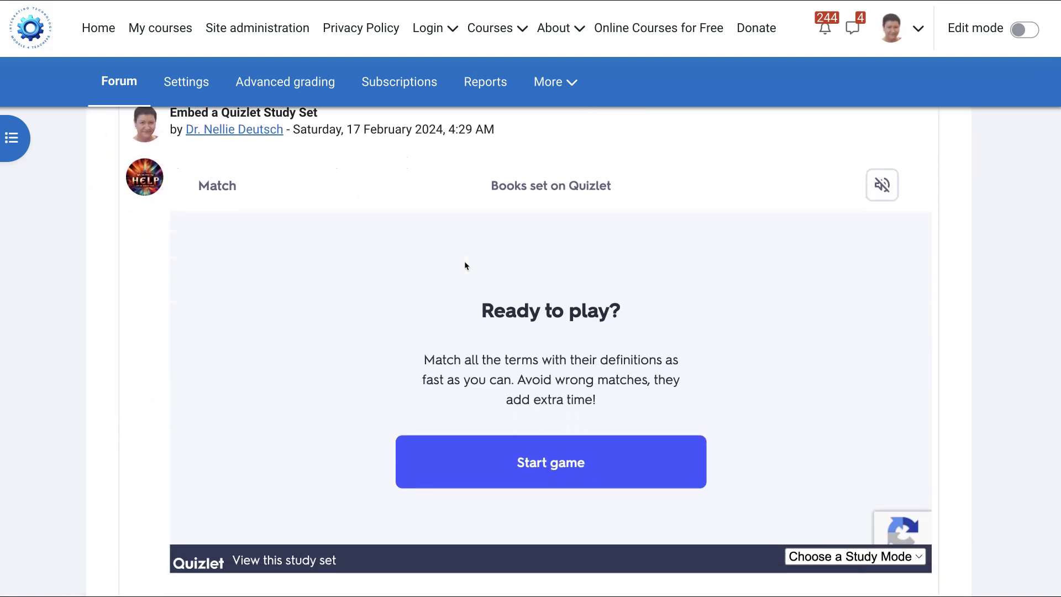
pyautogui.scroll(2, 465, 265)
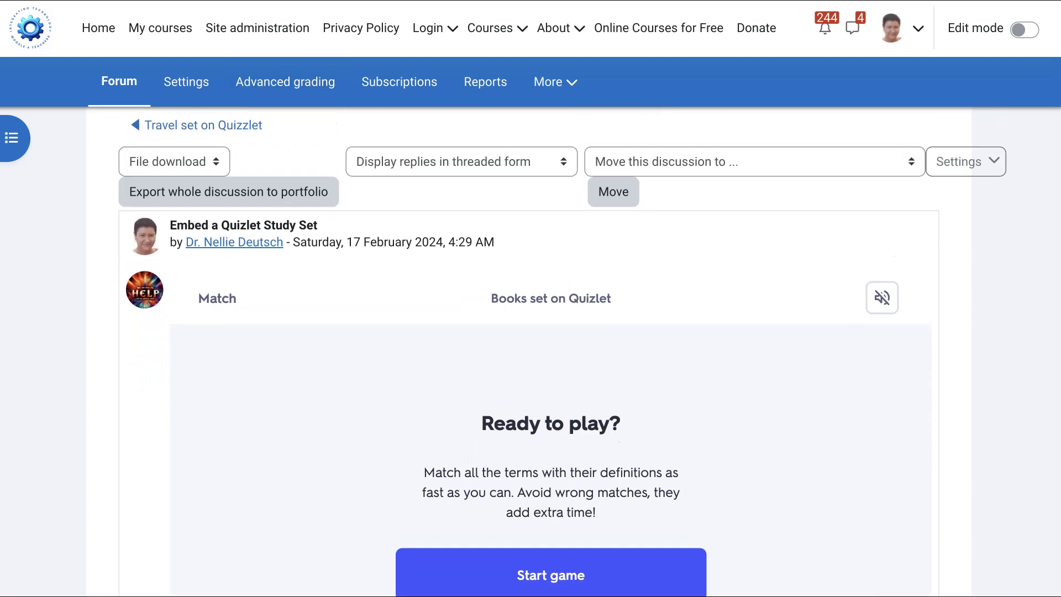
pyautogui.scroll(-1, 563, 354)
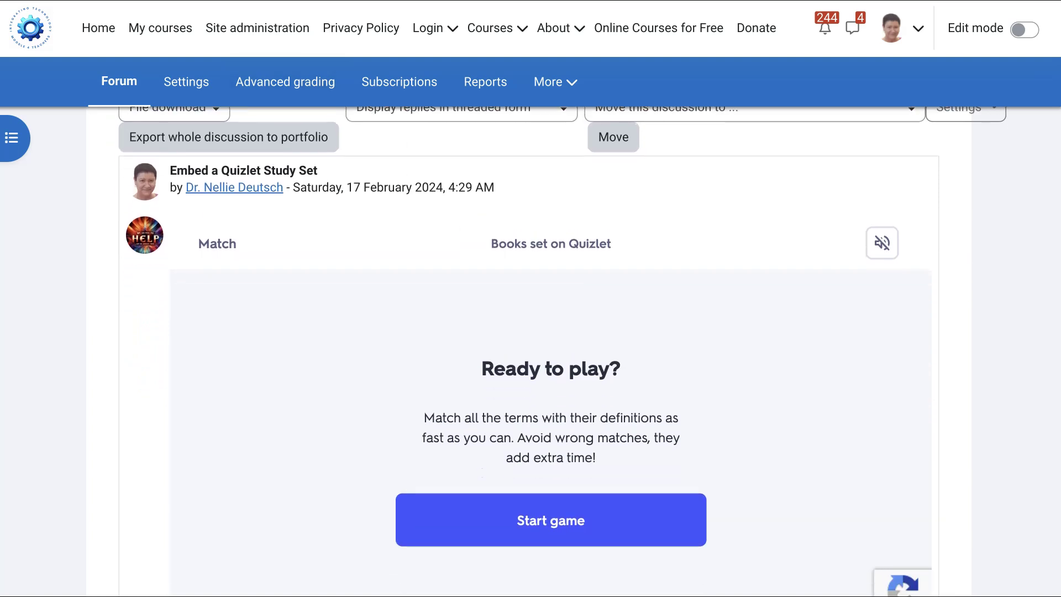